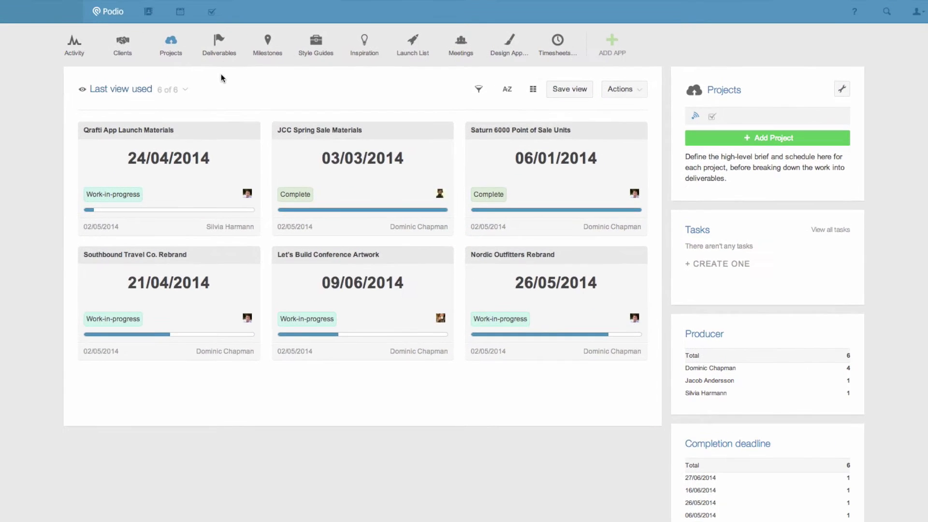
# Step: Browse from Podio's Deliverables list to the May 2014 Milestones calendar
pyautogui.click(255, 38)
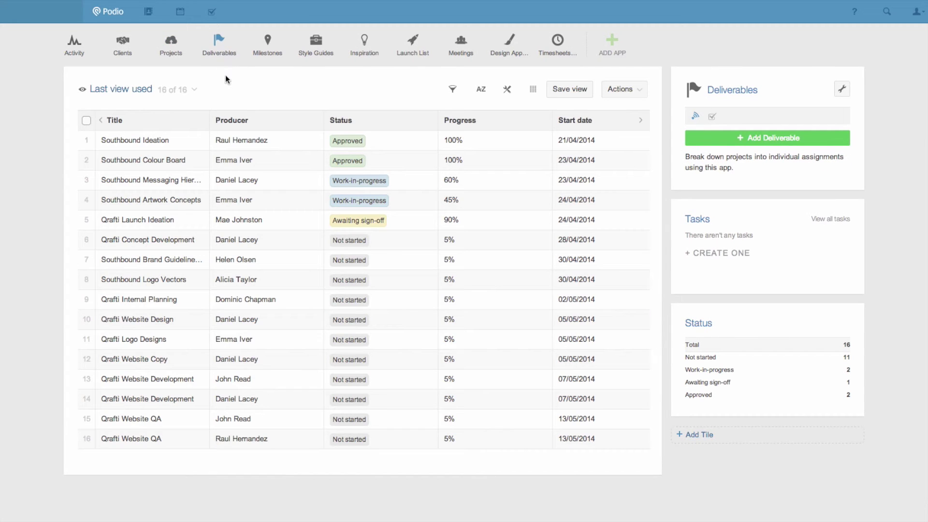
pyautogui.click(267, 45)
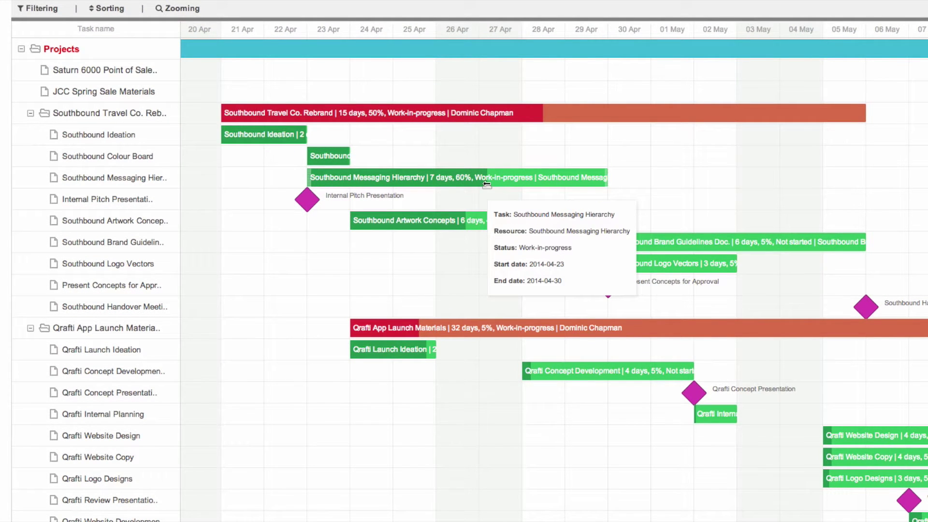
pyautogui.moveTo(306, 199)
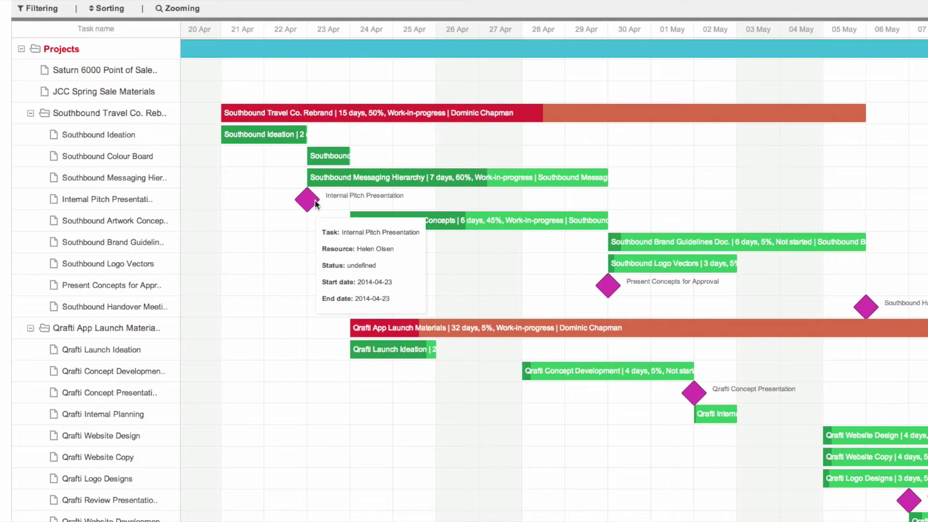
# Step: Move Southbound Artwork Concepts one day earlier and raise its progress from 45% to 75%
pyautogui.click(528, 222)
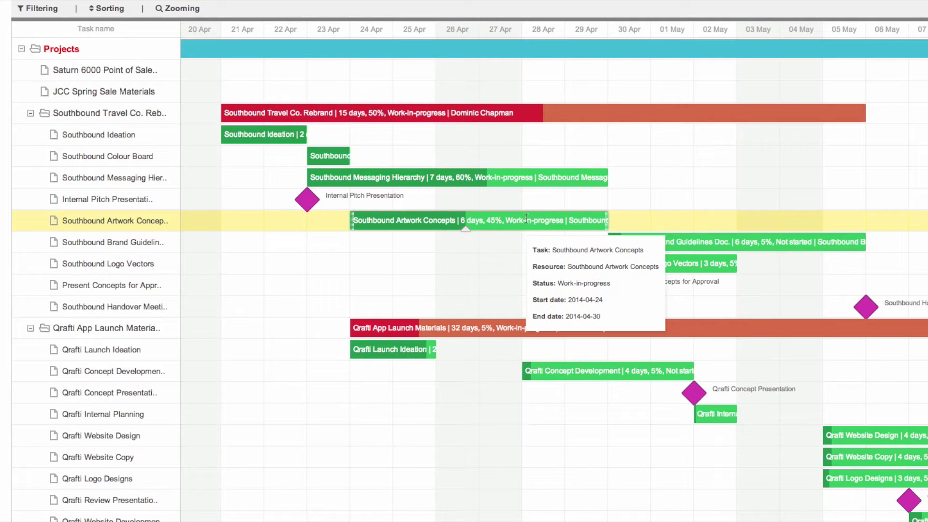
pyautogui.moveTo(525, 220); pyautogui.dragTo(481, 220)
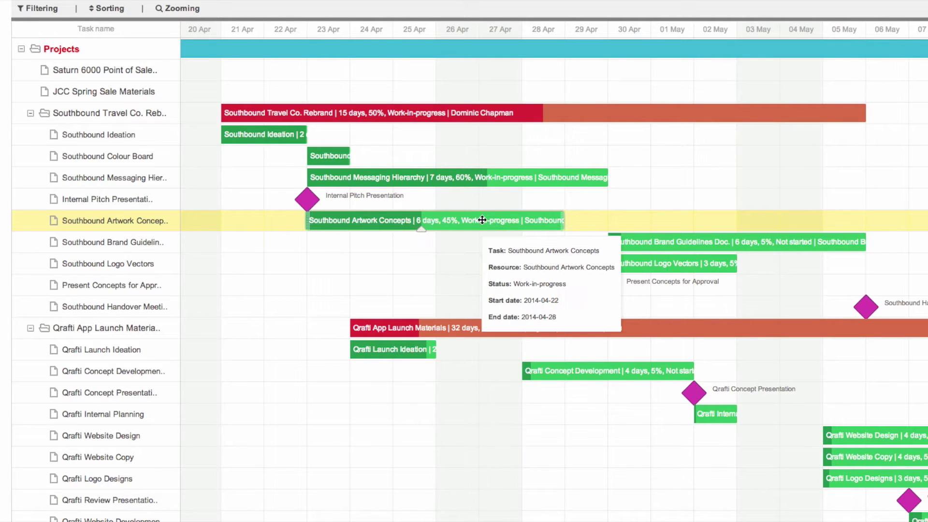
pyautogui.moveTo(422, 228); pyautogui.dragTo(498, 228)
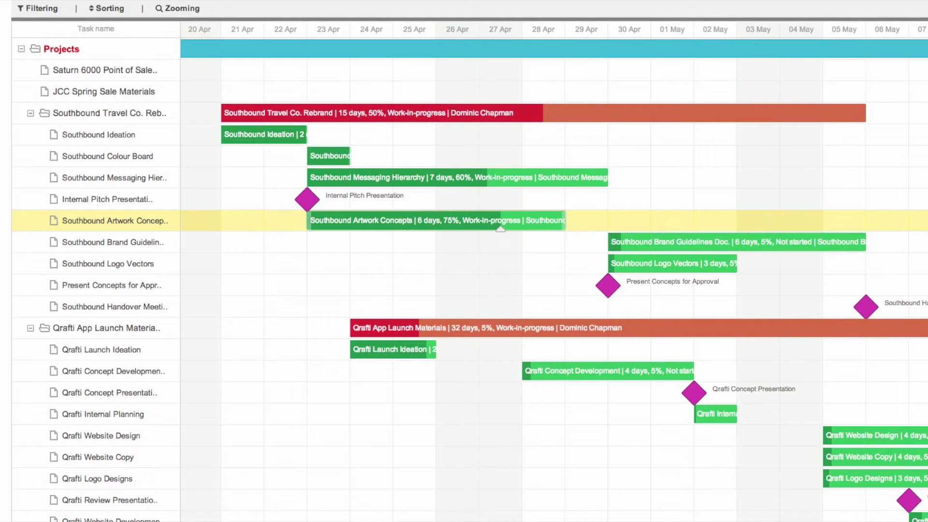
pyautogui.scroll(3, 442, 91)
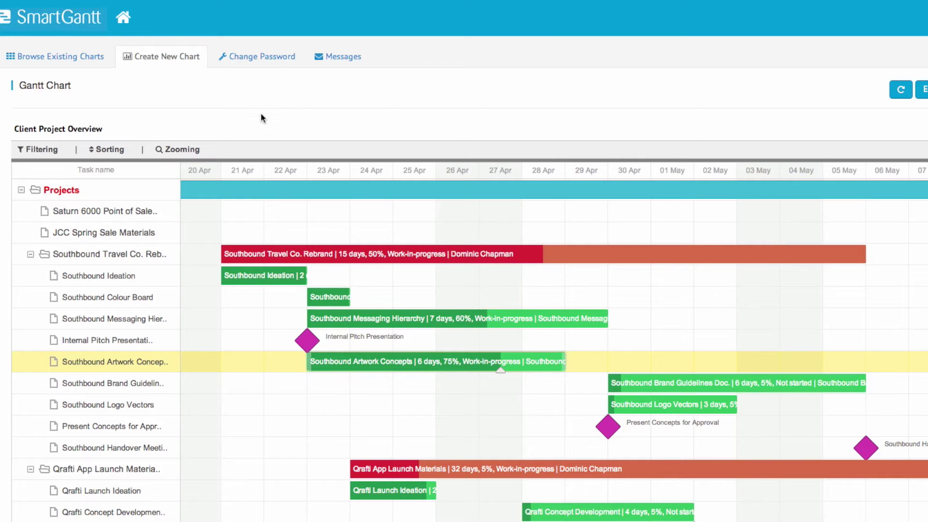
# Step: Check the Zooming and Sorting options and close both without changes
pyautogui.click(190, 152)
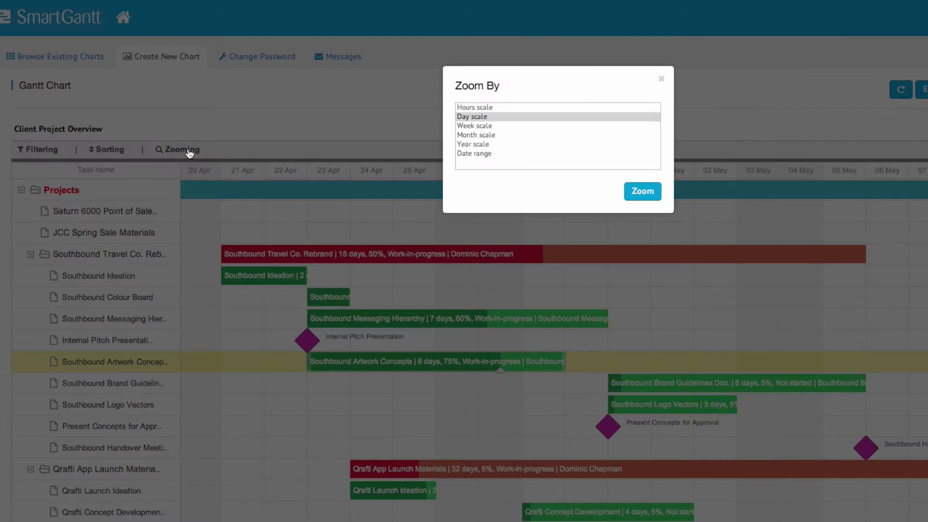
pyautogui.click(205, 126)
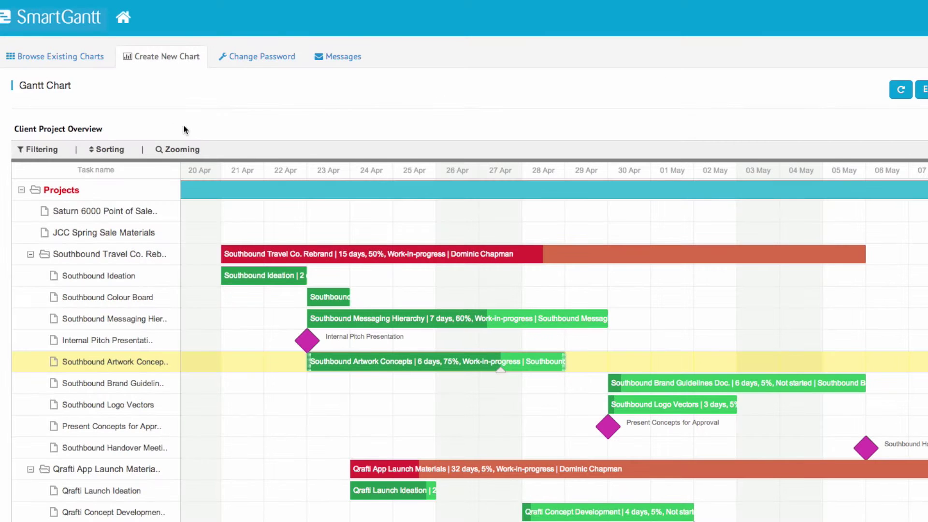
pyautogui.click(124, 154)
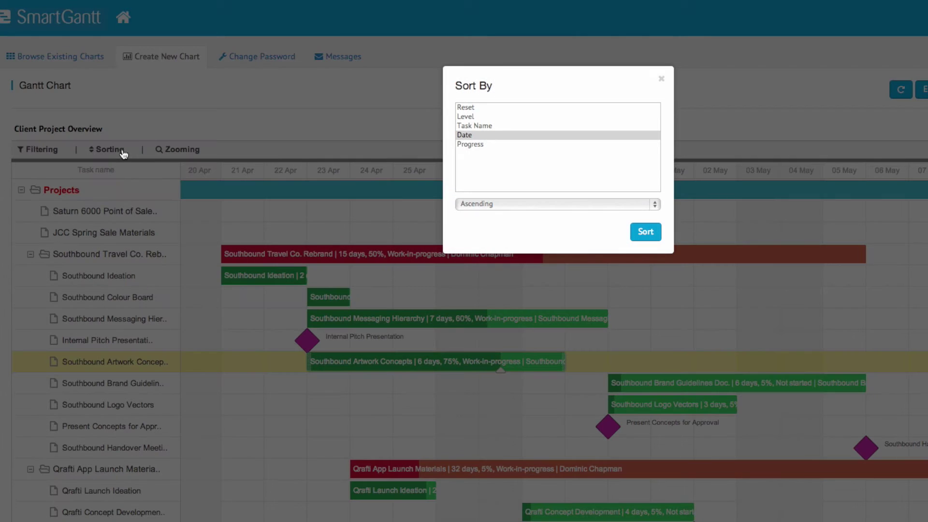
pyautogui.click(140, 128)
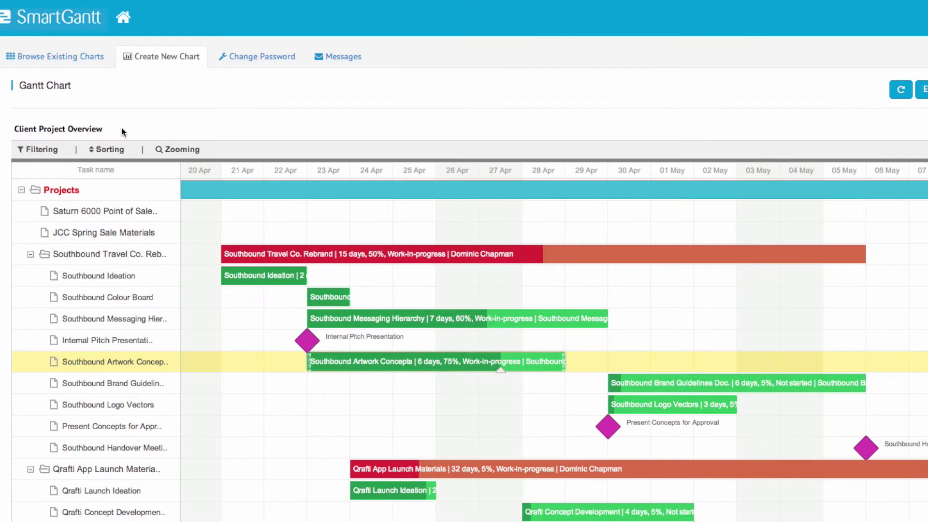
# Step: Filter the chart by Task Name to Qrafti App Launch Materials
pyautogui.click(55, 153)
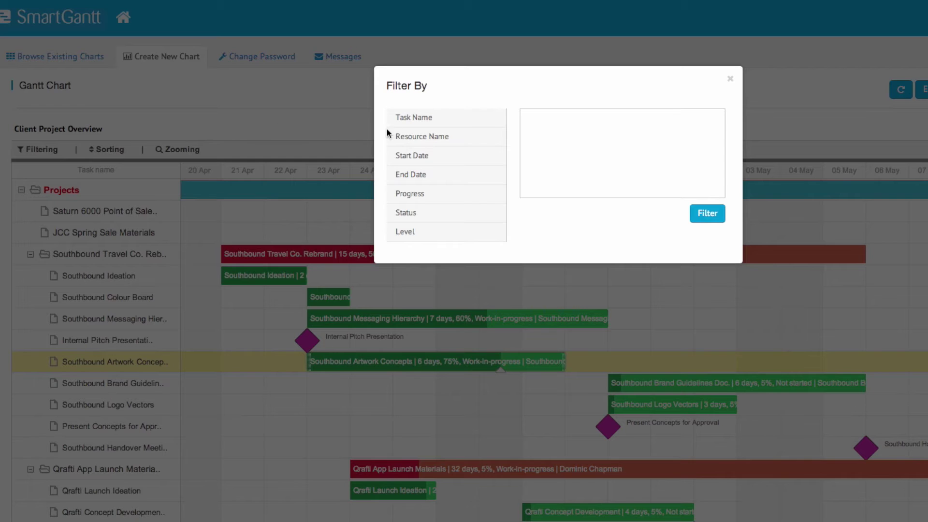
pyautogui.click(429, 120)
pyautogui.click(553, 116)
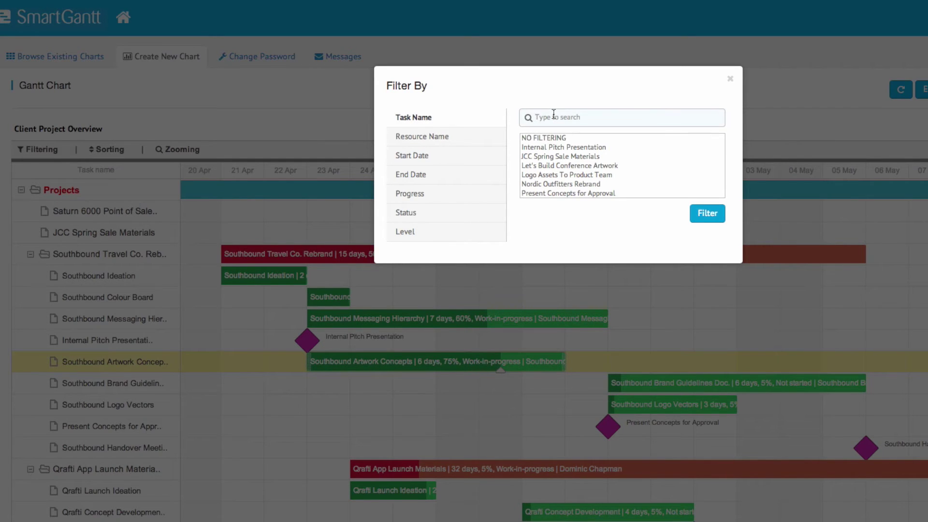
pyautogui.write('Qrafti')
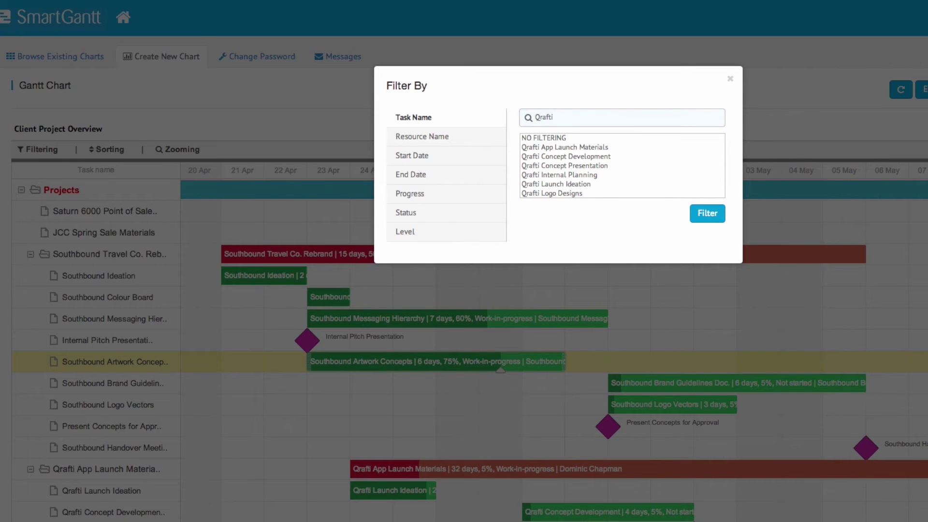
pyautogui.click(564, 147)
pyautogui.click(707, 212)
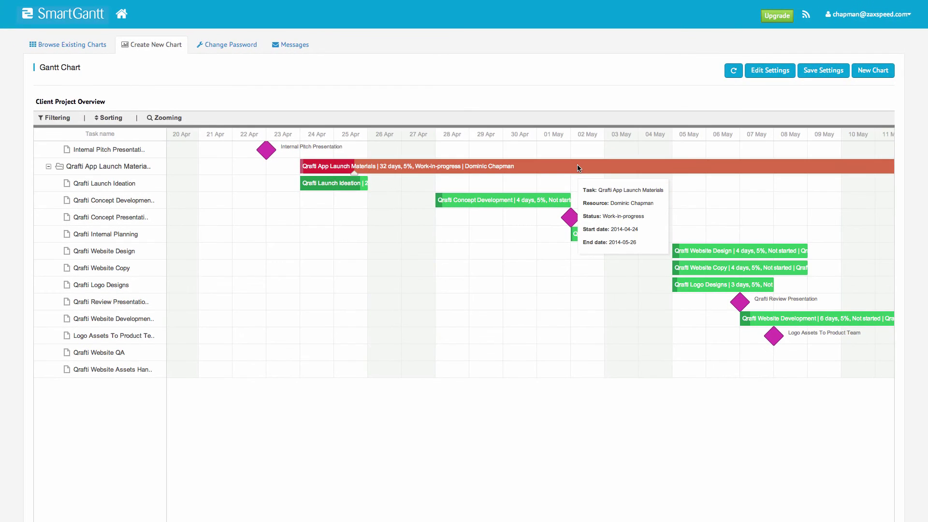
# Step: Set the Milestones resource name field to Owner in Edit Settings
pyautogui.click(647, 185)
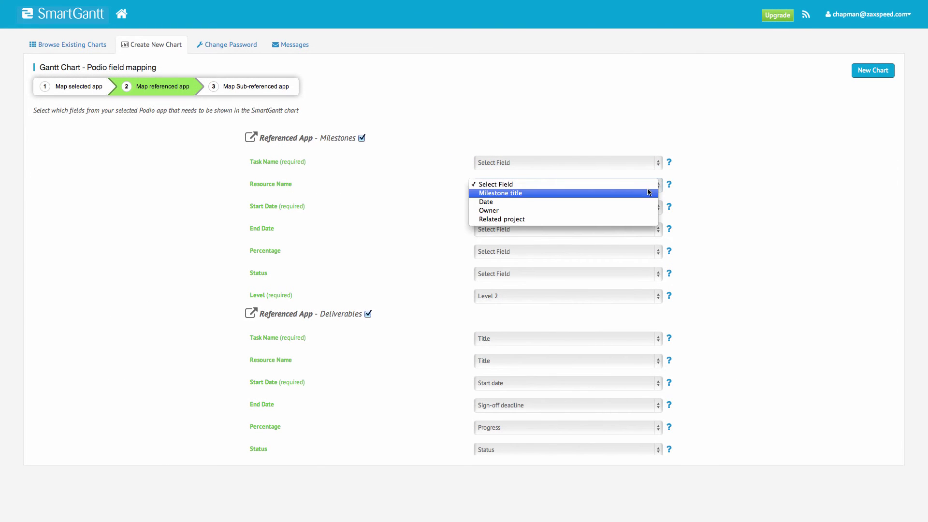
pyautogui.click(634, 211)
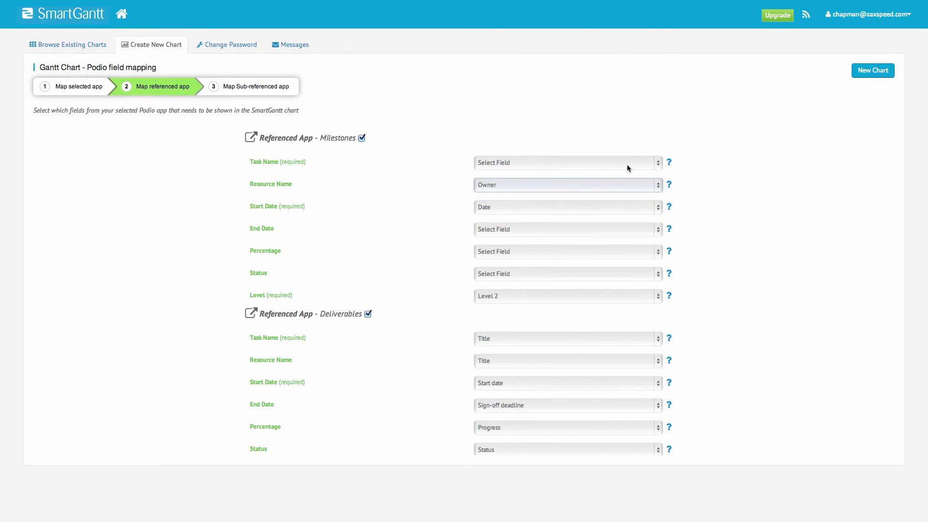
pyautogui.click(627, 165)
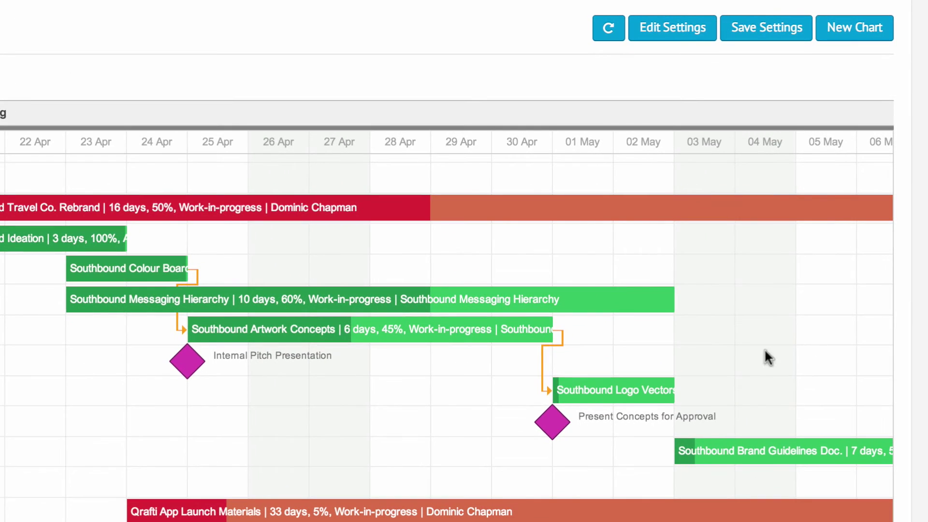
# Step: Link Southbound Logo Vectors to Southbound Brand Guidelines Doc. and save the chart
pyautogui.moveTo(675, 396); pyautogui.dragTo(670, 450)
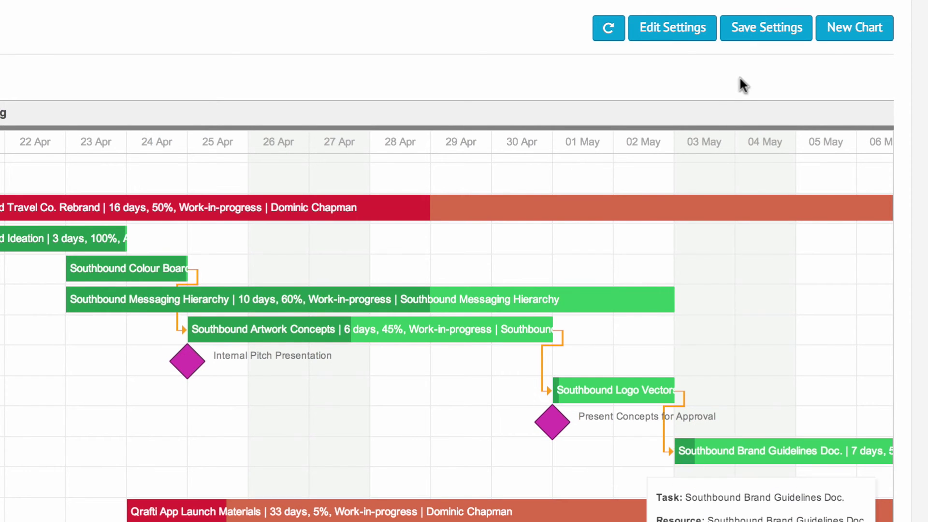
pyautogui.click(766, 27)
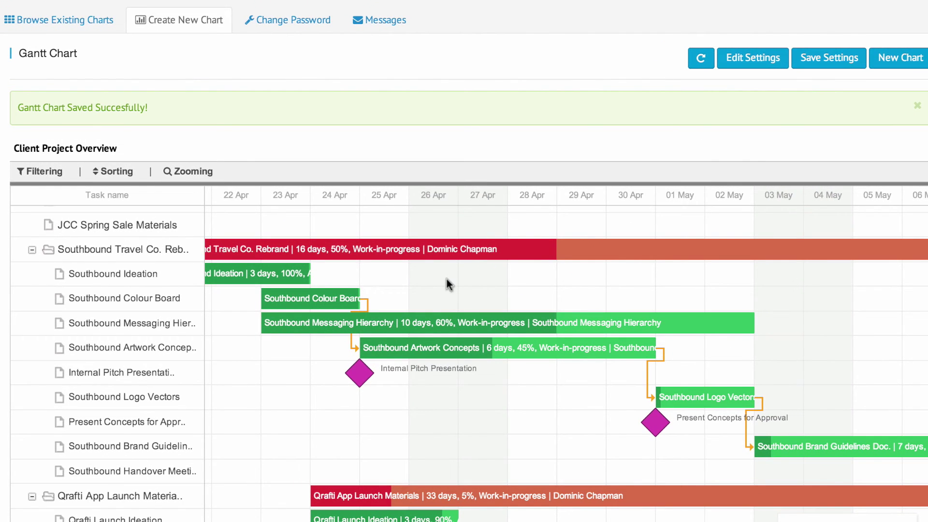
pyautogui.moveTo(126, 268)
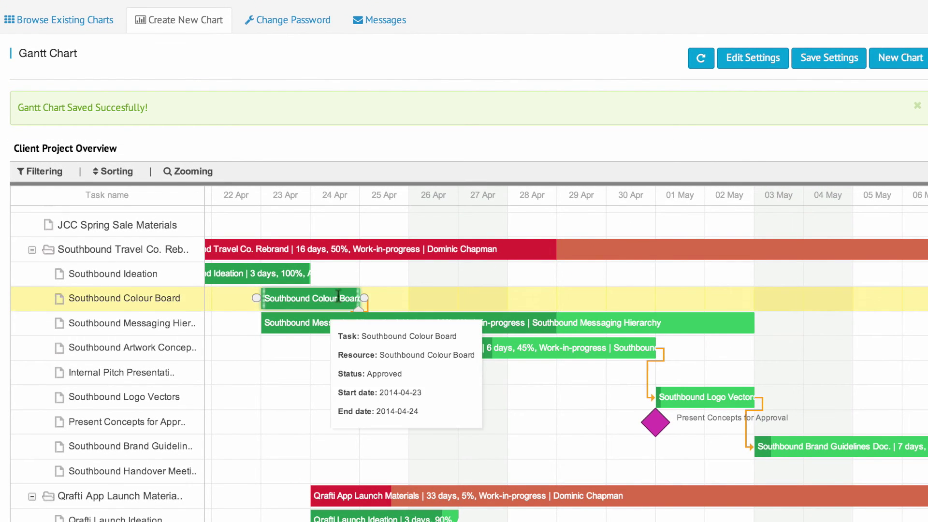
# Step: Shift Southbound Colour Board one day later, carrying its linked downstream tasks along
pyautogui.moveTo(330, 298); pyautogui.dragTo(444, 298)
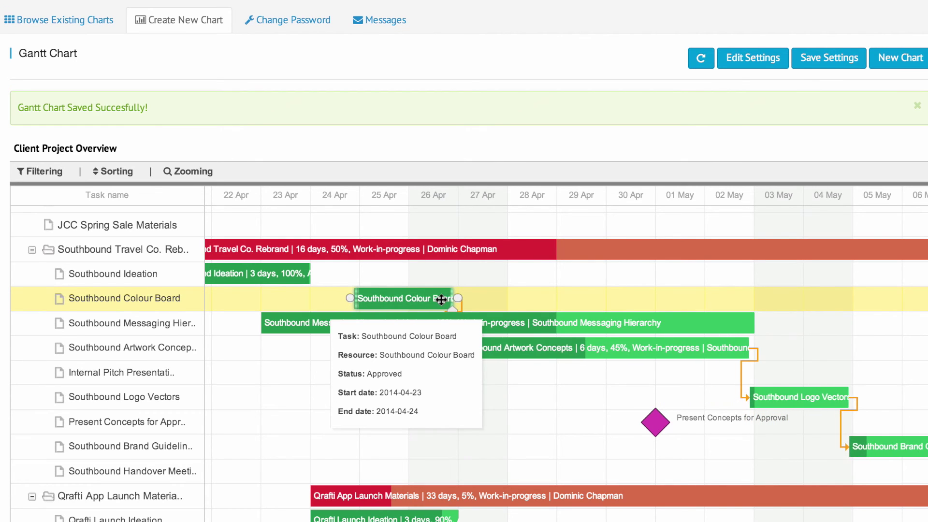